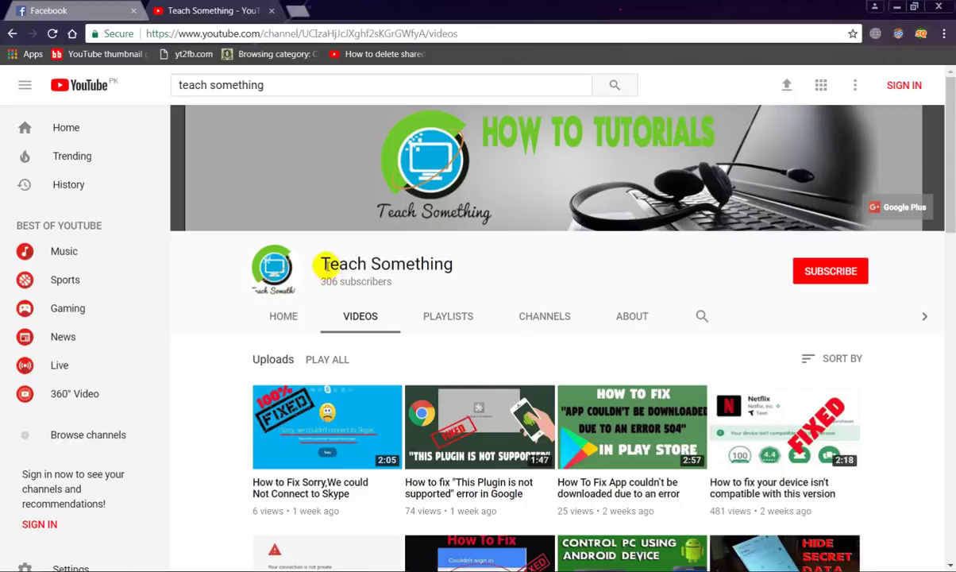
Bring the Vysor mirrored phone screen to the front
left_click_drag(323, 264, 482, 262)
left_click(480, 266)
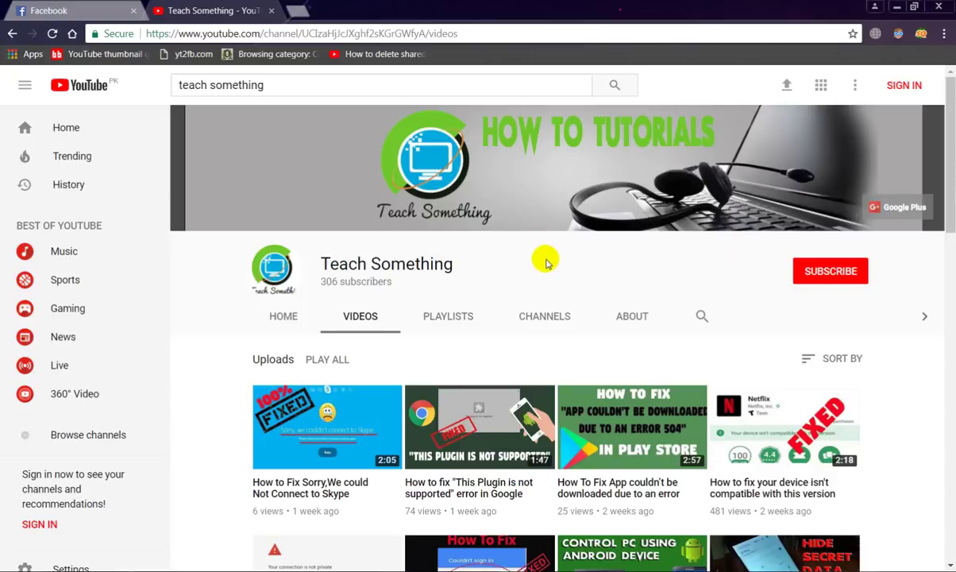
key("alt+Tab")
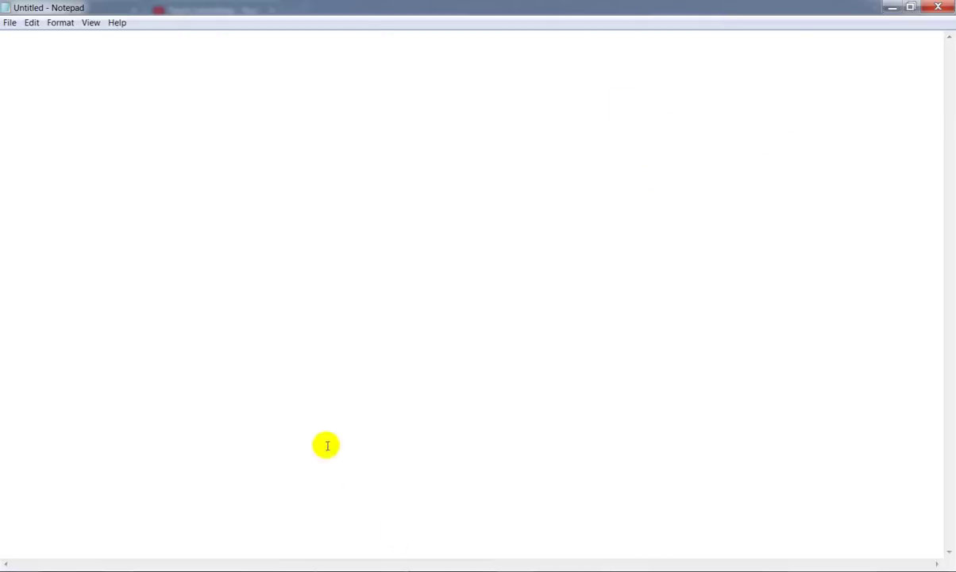
key("alt+Tab")
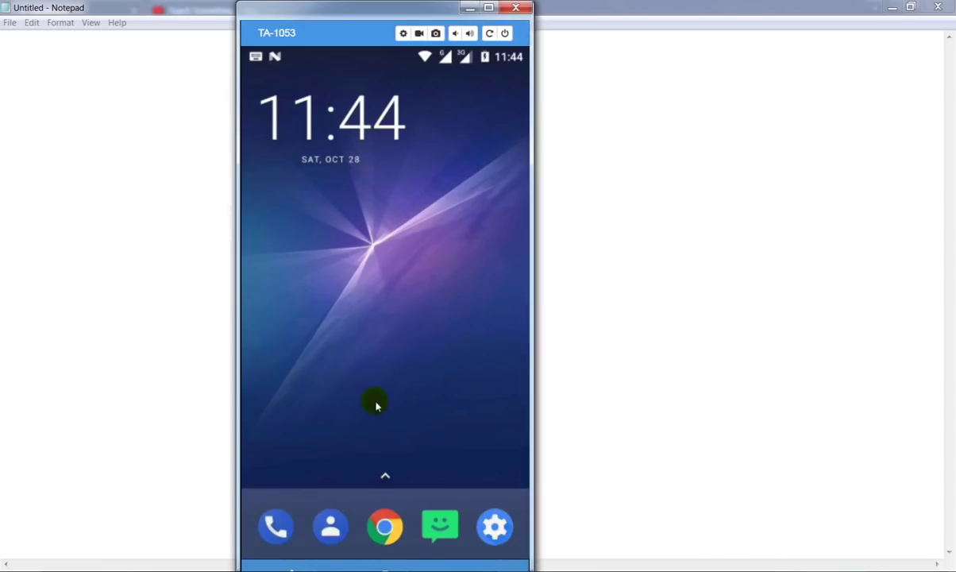
Unlock the phone, launch Messenger from the app drawer and scroll its conversation list
left_click_drag(377, 392, 383, 377)
scroll(375, 512, "down", 3)
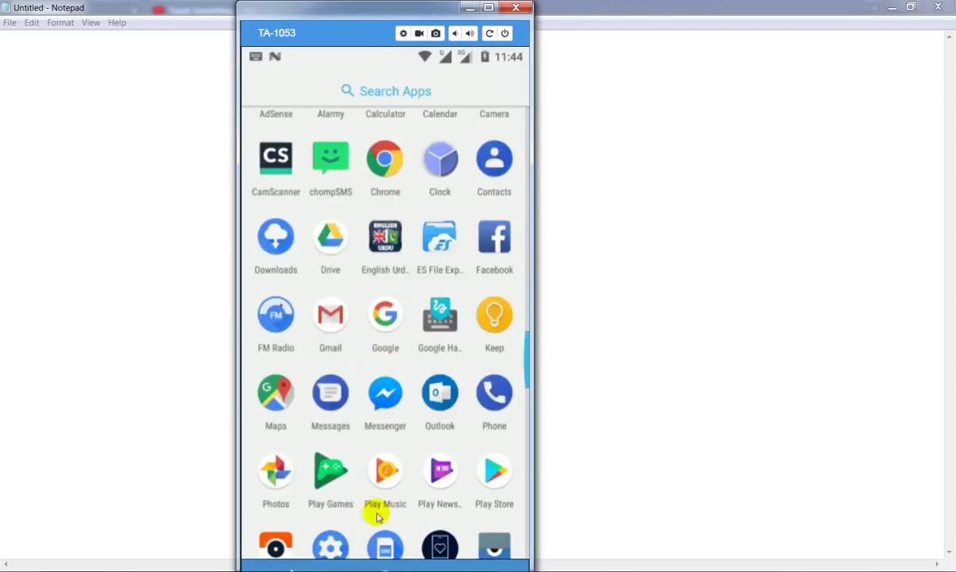
left_click(375, 399)
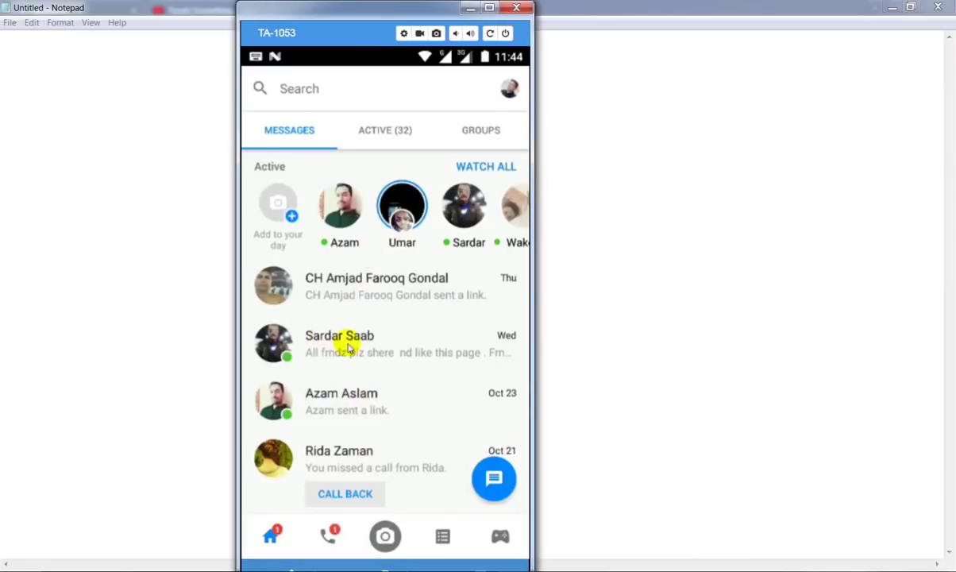
scroll(350, 335, "down", 3)
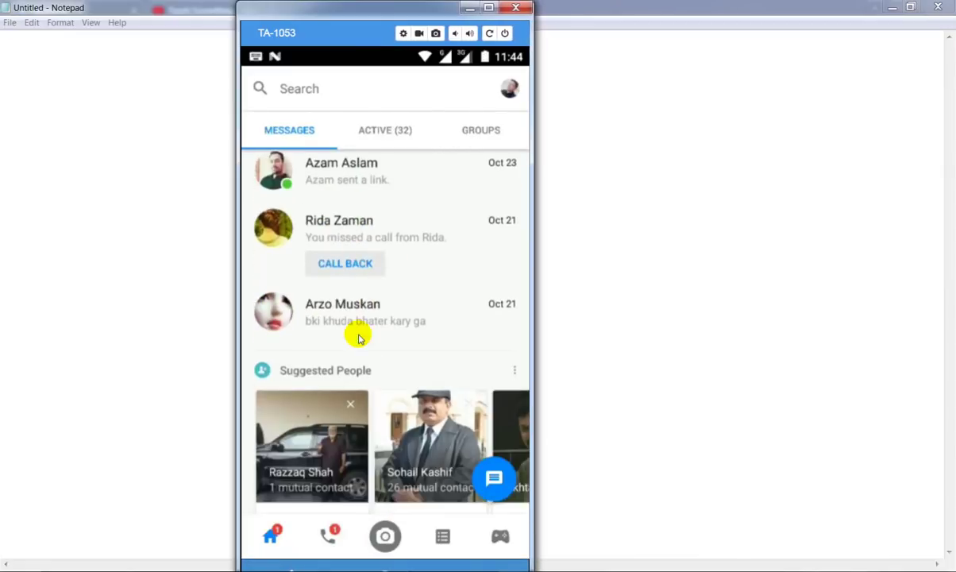
scroll(358, 337, "up", 3)
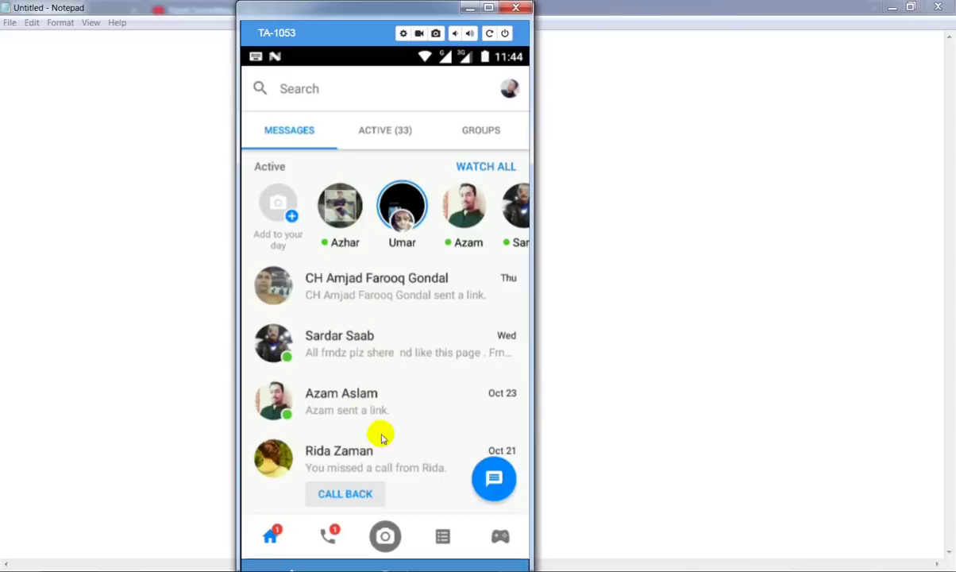
left_click_drag(382, 438, 379, 373)
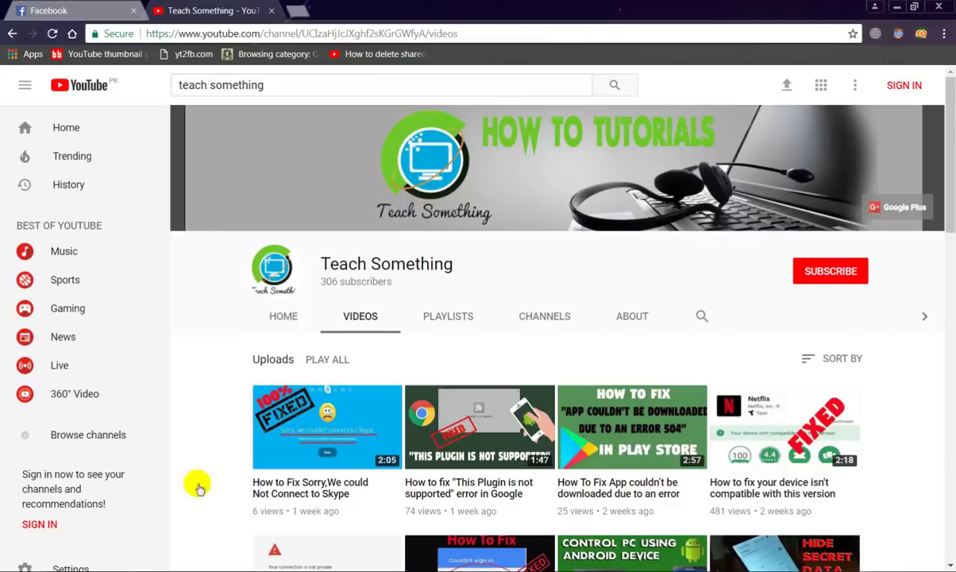
In a new tab, open Chrome's Extensions page via More tools and scroll down
left_click(298, 12)
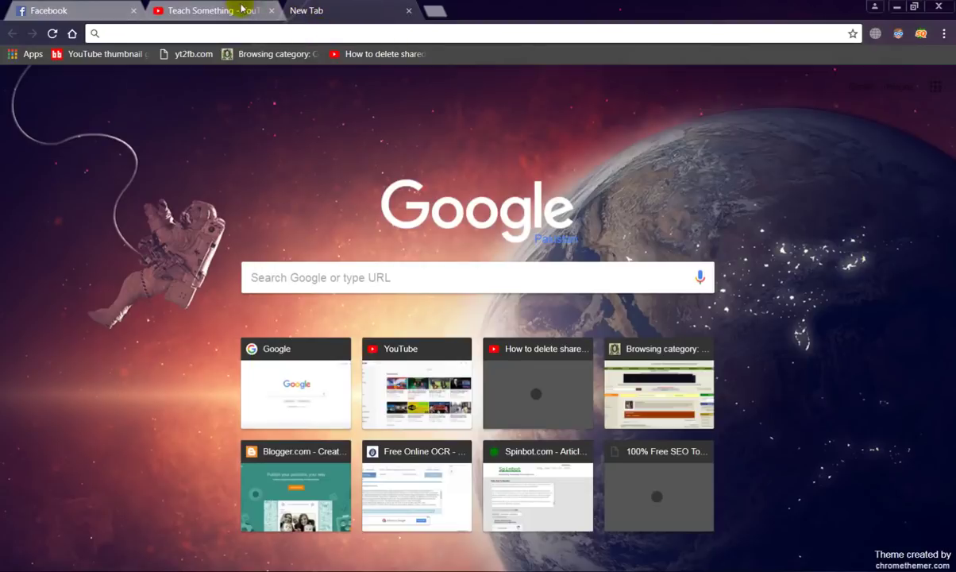
left_click(213, 11)
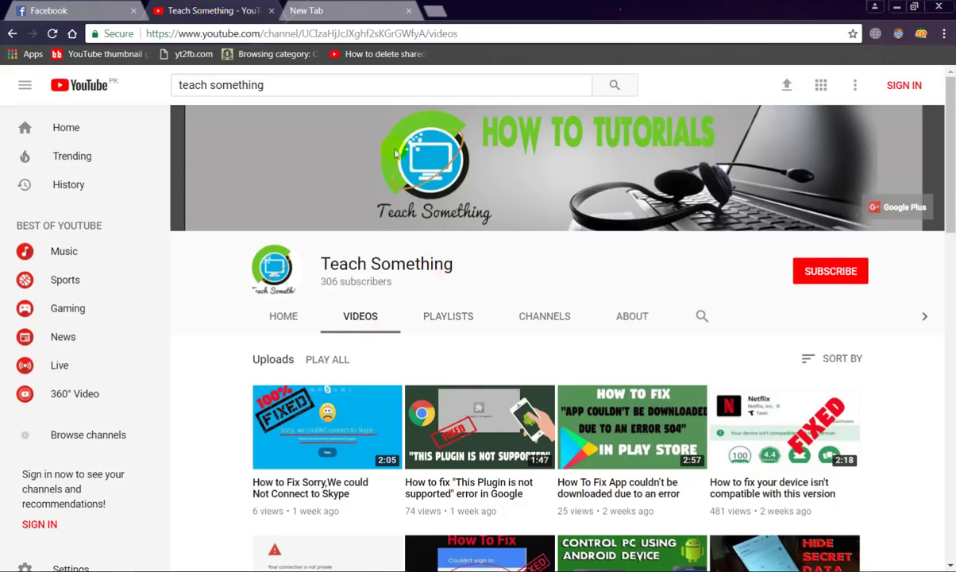
left_click(332, 12)
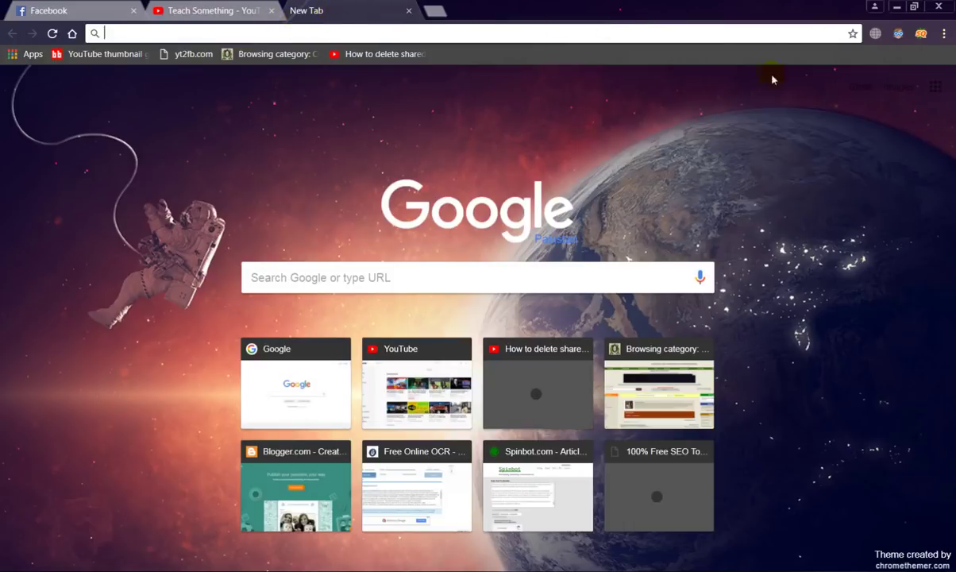
left_click(944, 39)
mouse_move(800, 270)
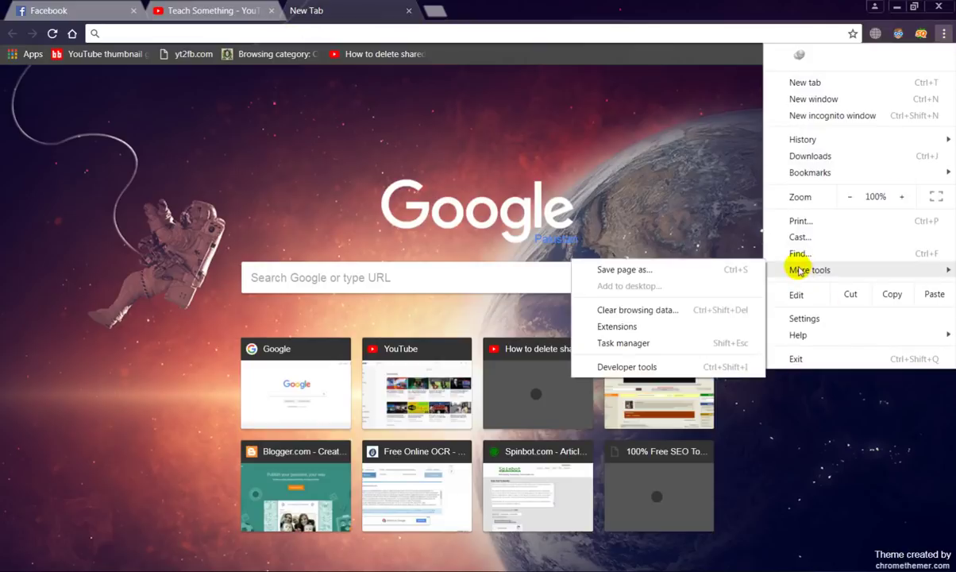
left_click(615, 326)
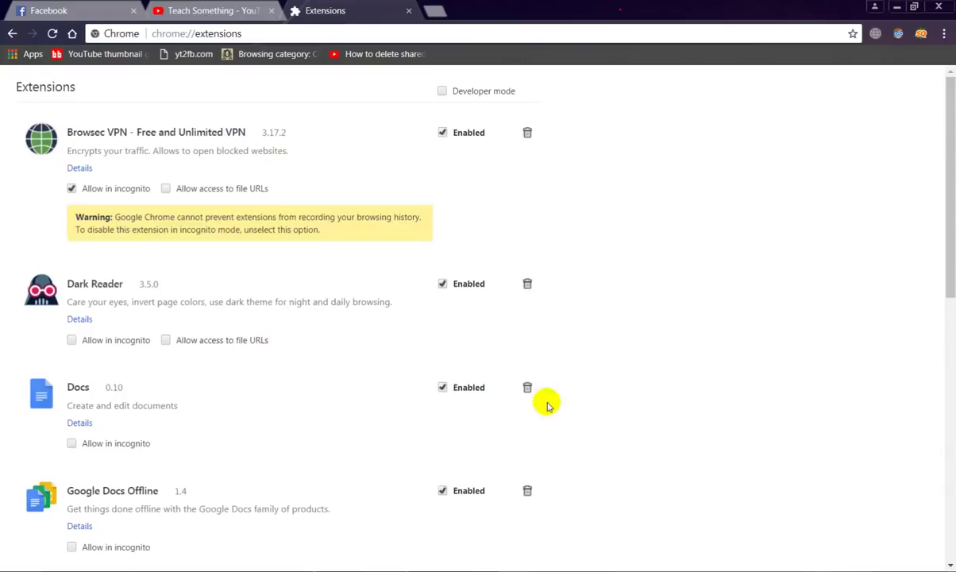
scroll(353, 334, "down", 10)
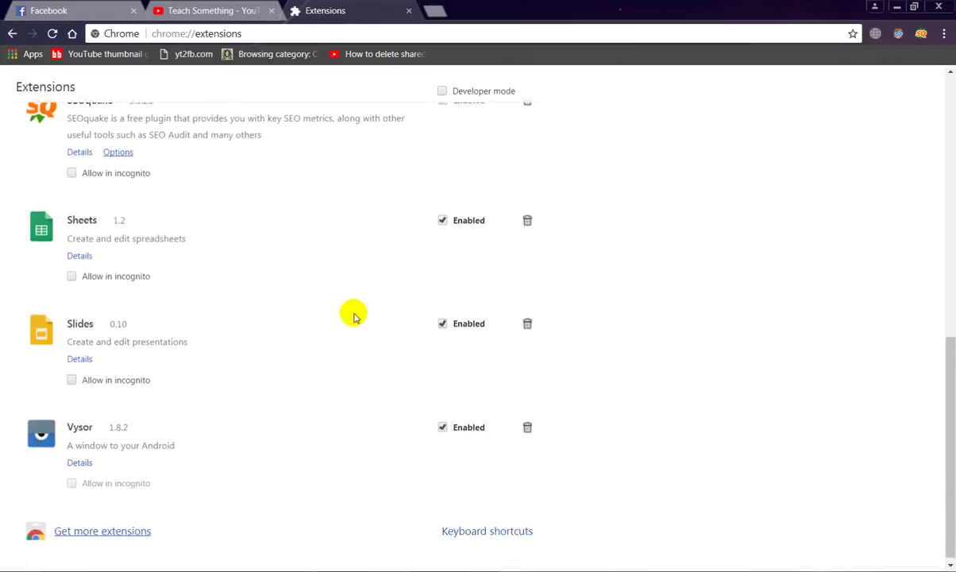
Open the Chrome Web Store, close the Extensions tab and search for 'f_b message cleaner'
left_click(112, 531)
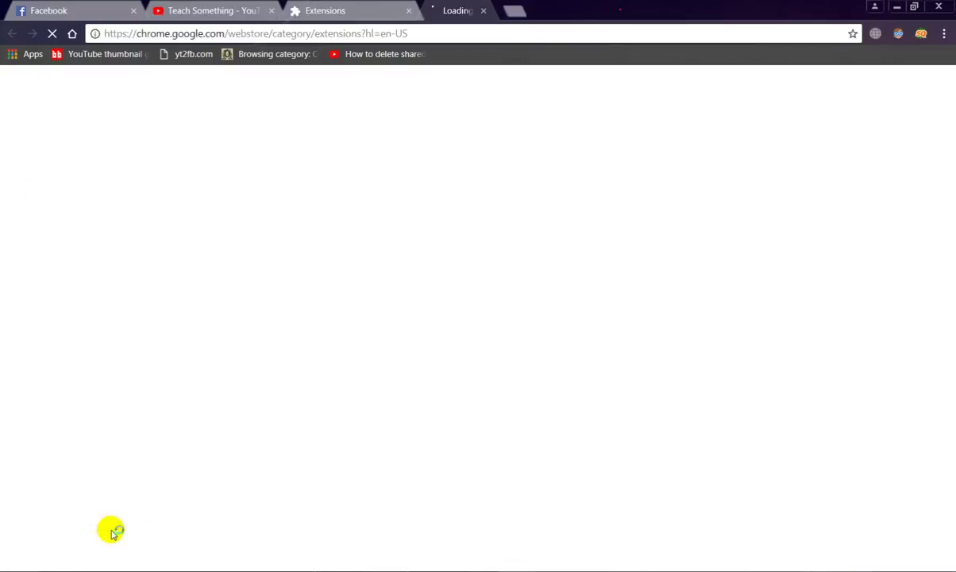
left_click(407, 11)
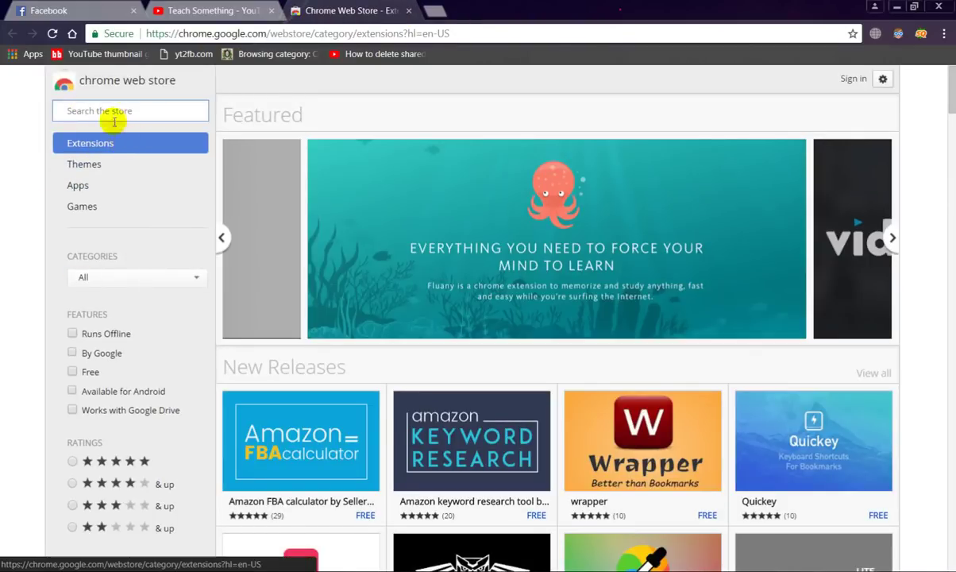
left_click(90, 111)
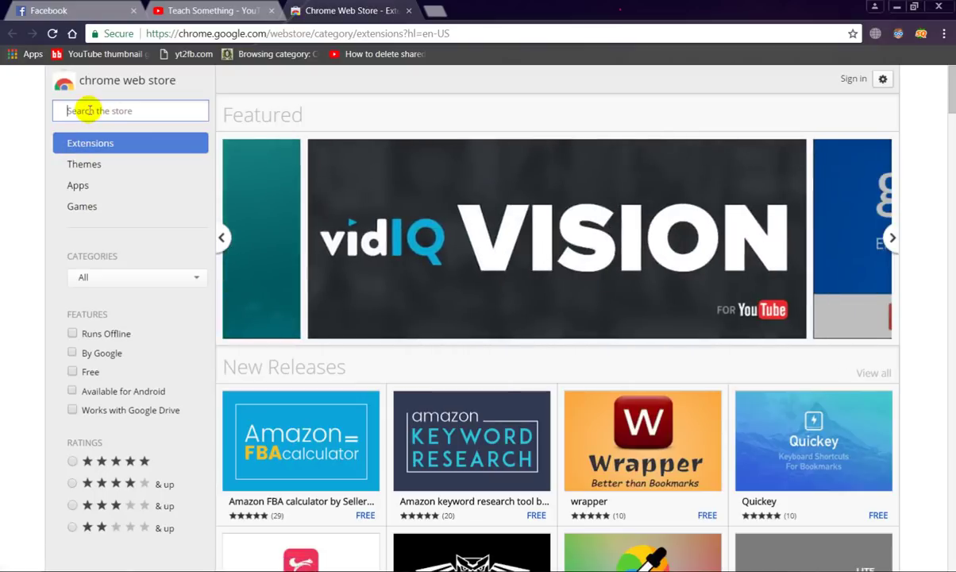
type("F")
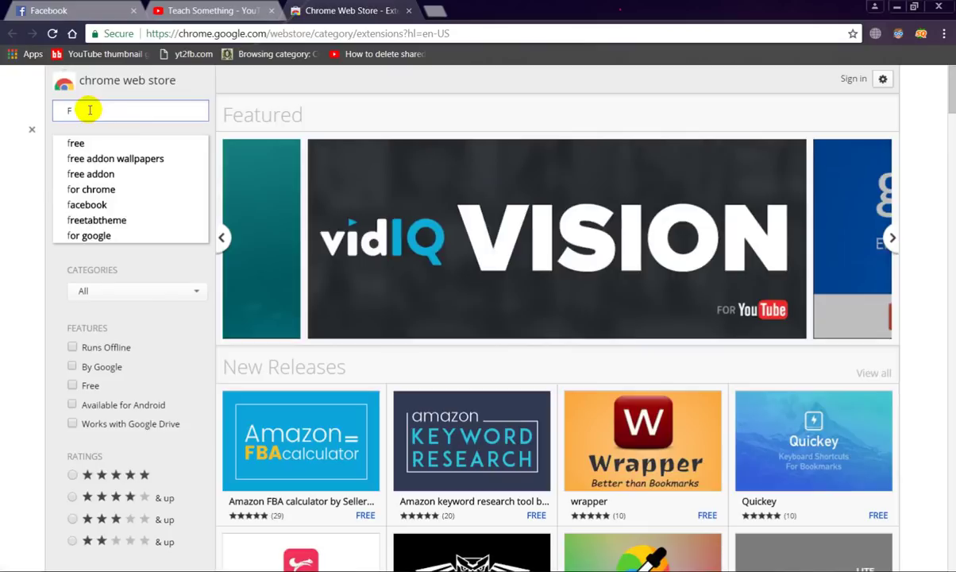
type("_B")
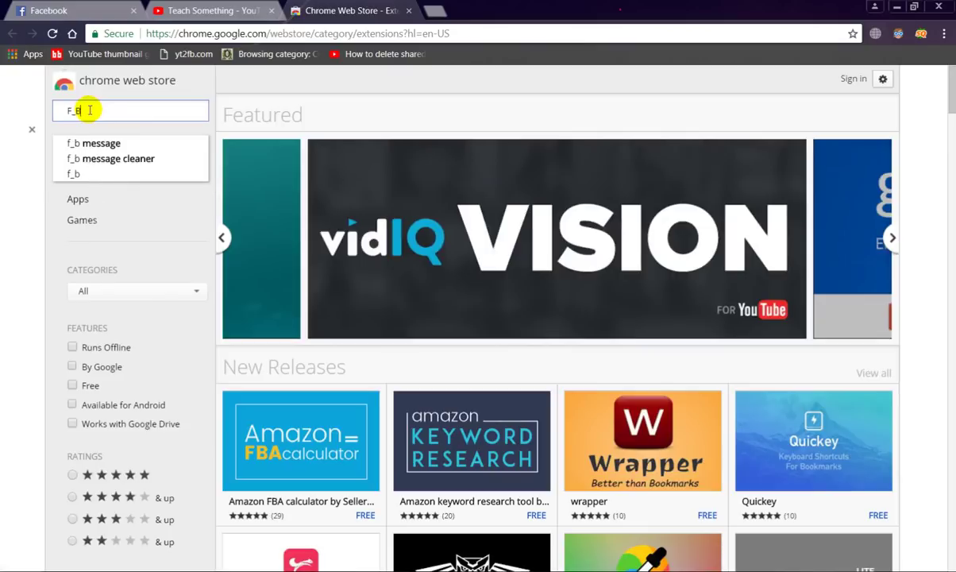
key("Down")
key("Down")
key("Return")
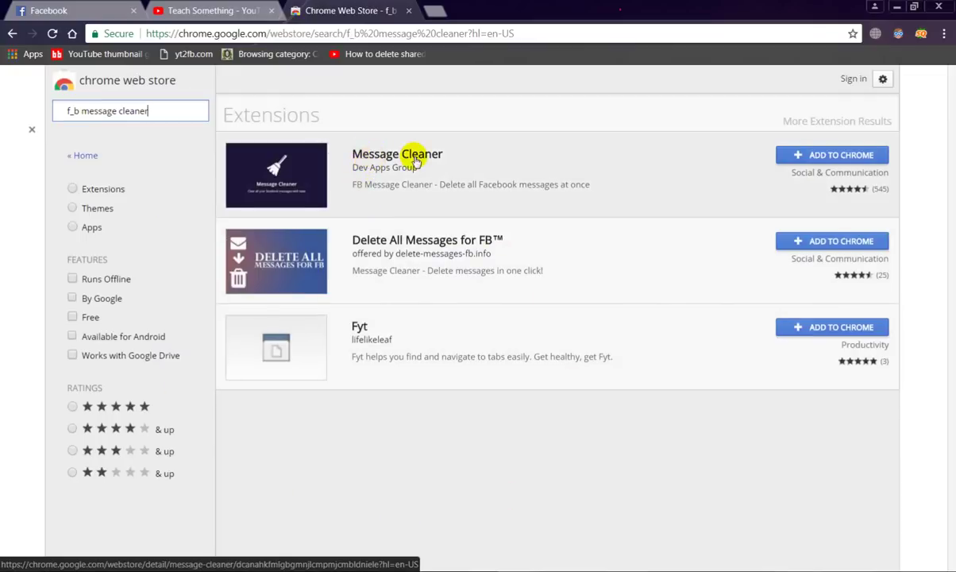
Add the Message Cleaner extension to Chrome and dismiss the added notice
left_click(828, 157)
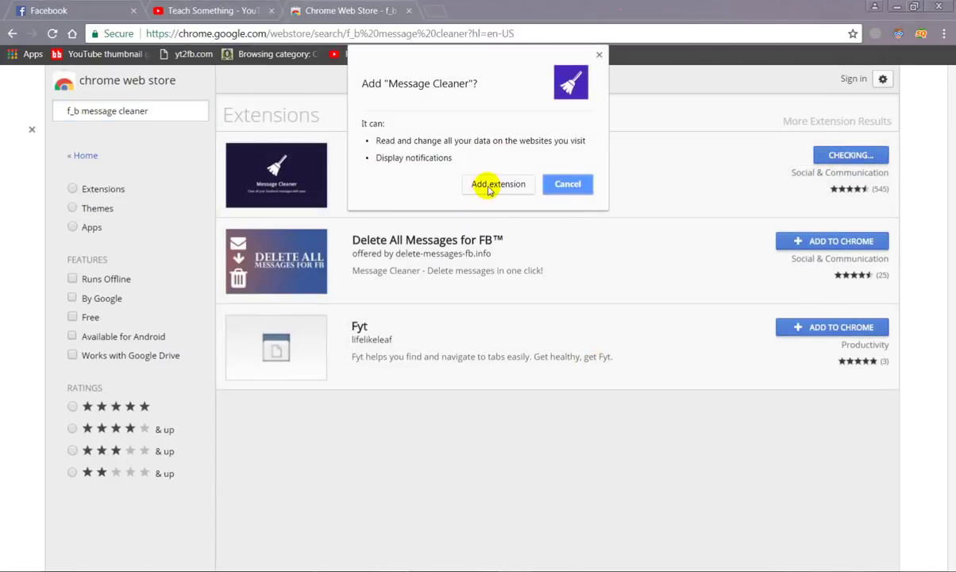
left_click(490, 186)
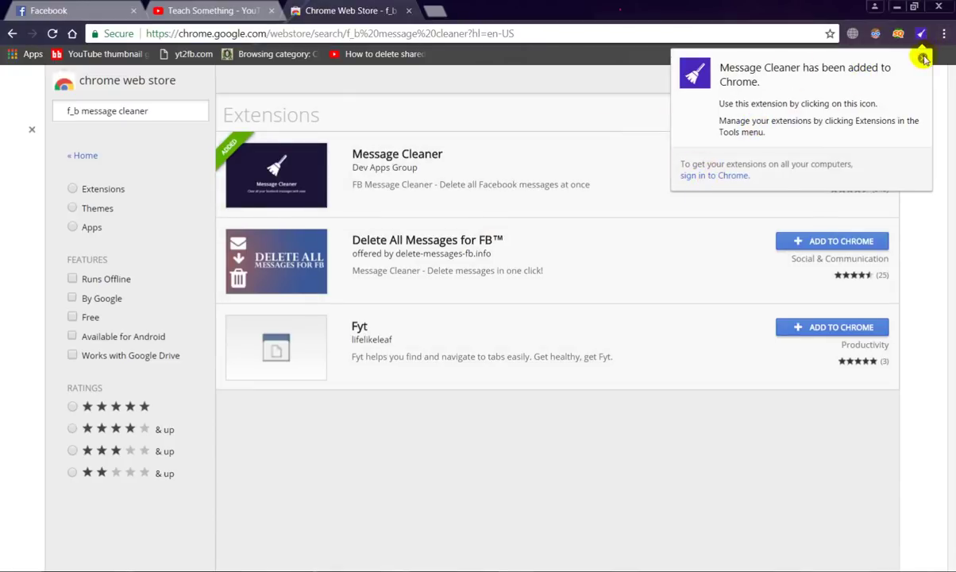
left_click(924, 59)
From the Facebook tab's Messenger menu, open See all in Messenger
left_click(67, 15)
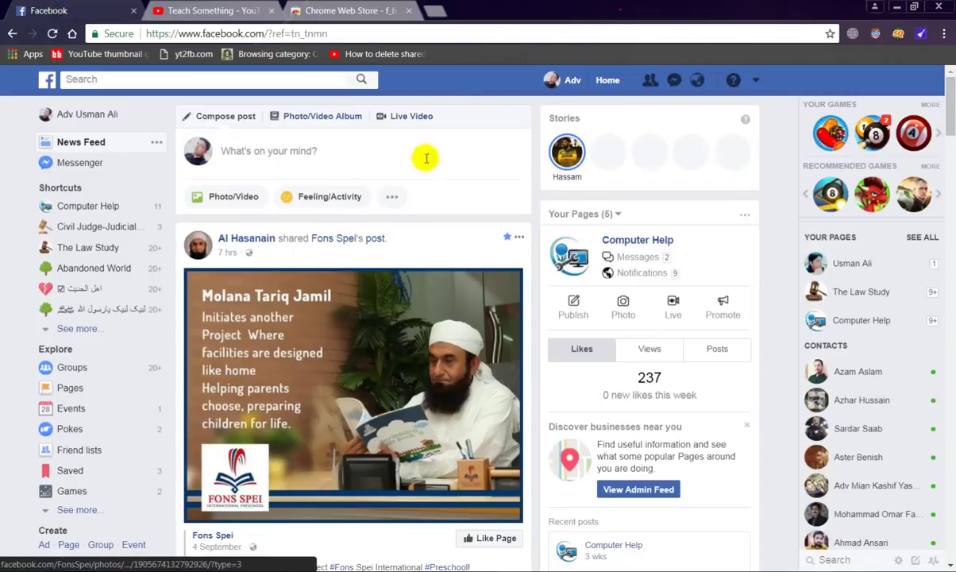
left_click(674, 80)
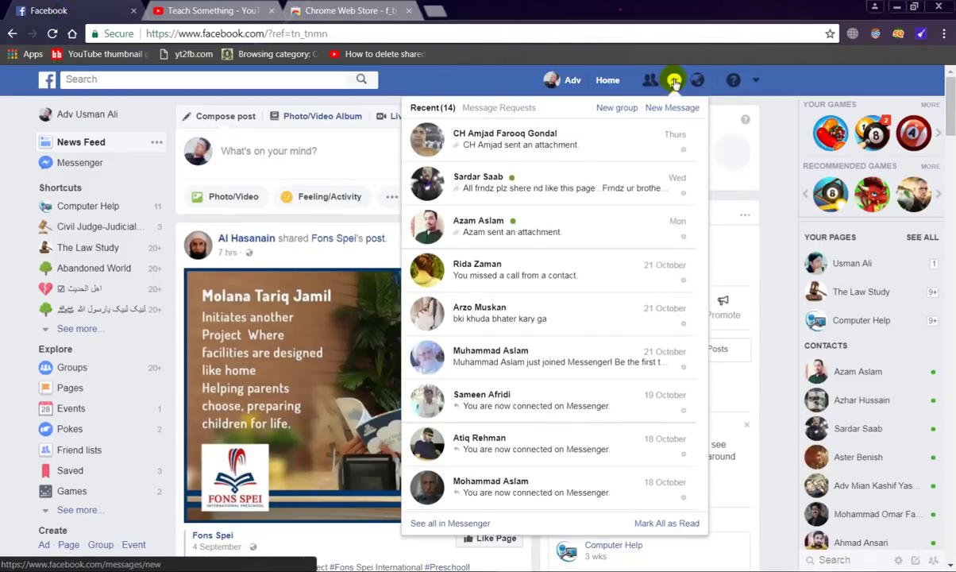
left_click(451, 524)
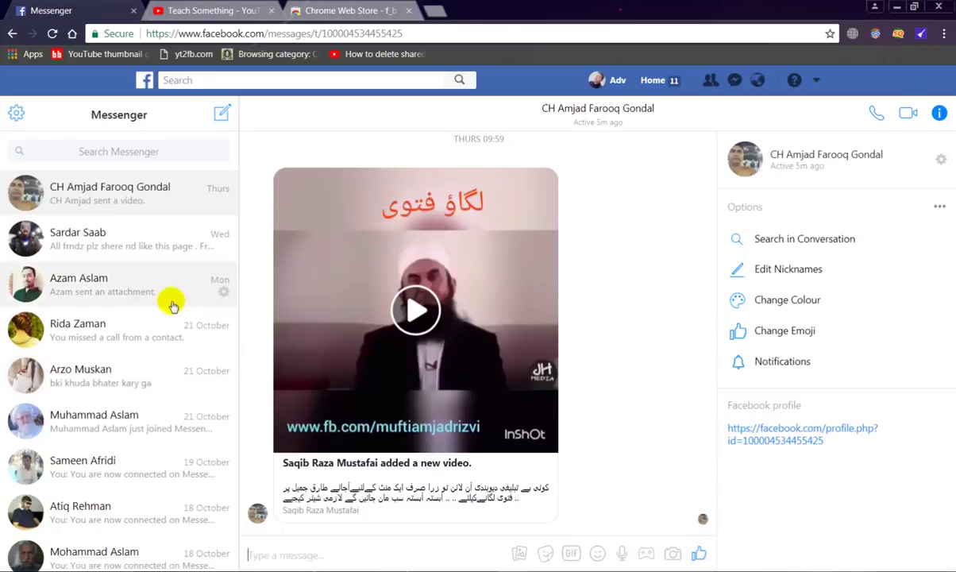
Run Message Cleaner's Delete All Messages, then load older conversations with Show older
left_click(920, 36)
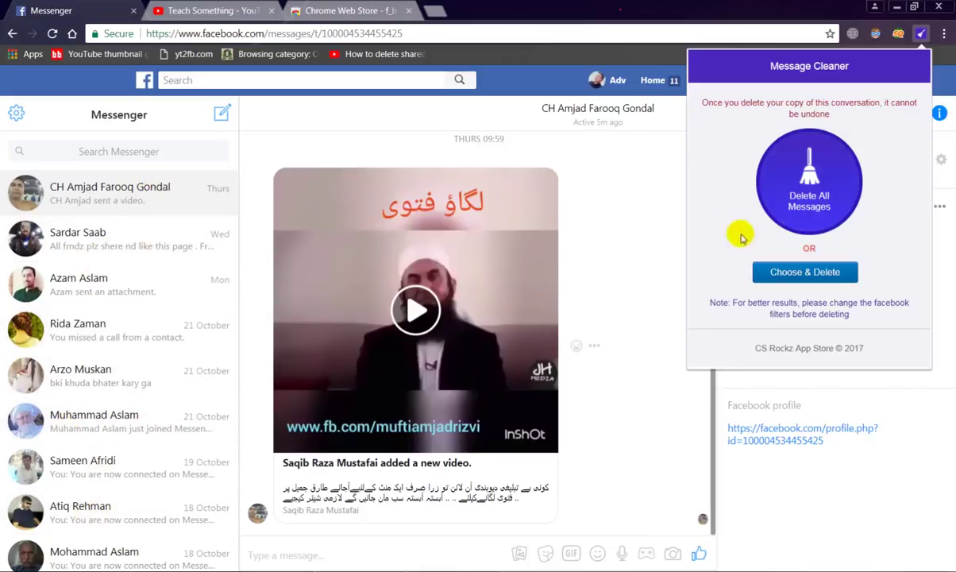
left_click(809, 213)
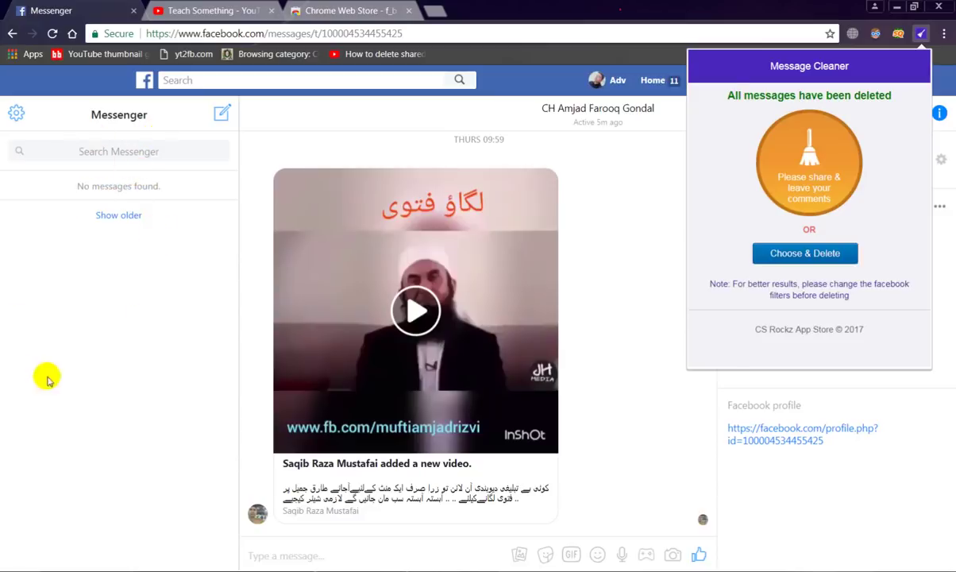
left_click(115, 217)
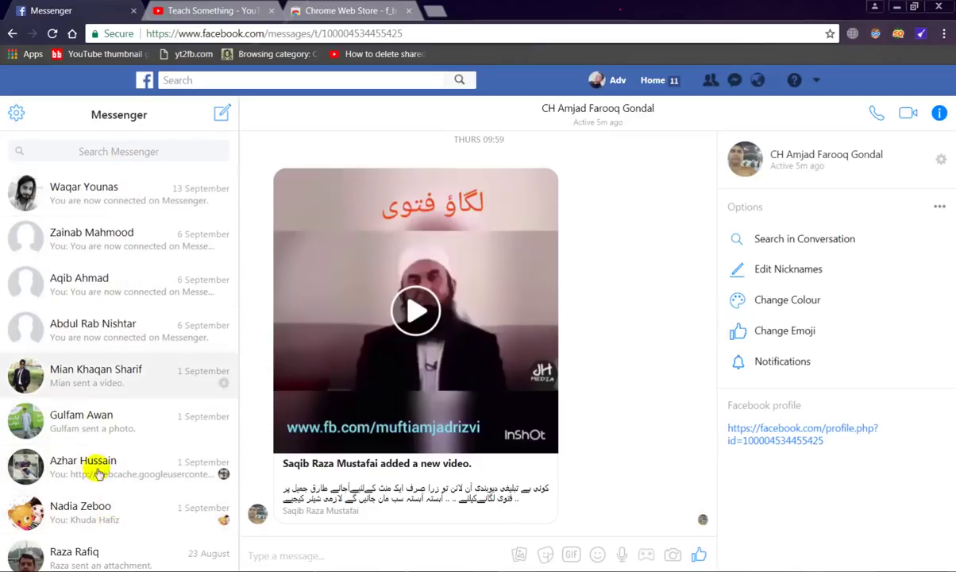
Run Message Cleaner's Delete All Messages again on the older chats and close the popup
left_click(921, 35)
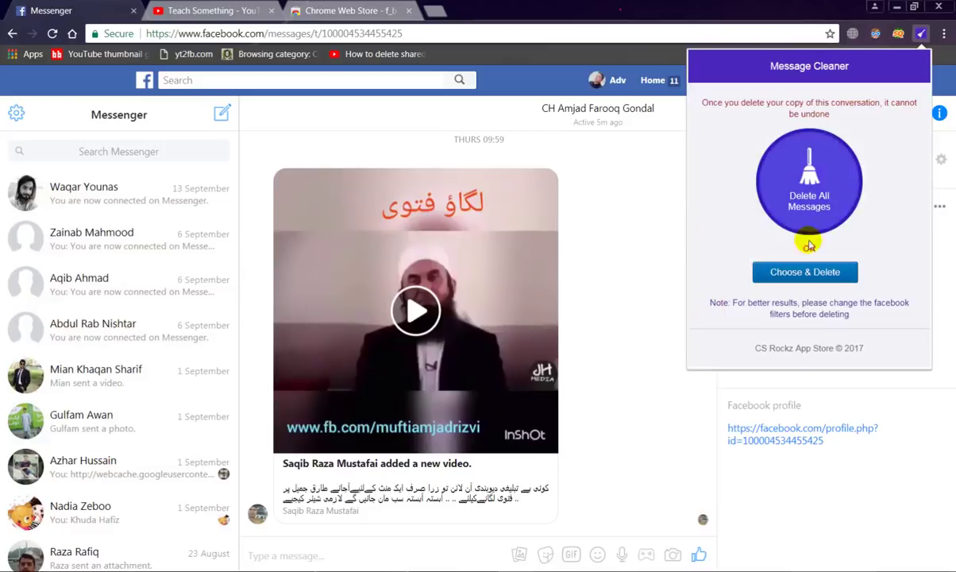
left_click(808, 205)
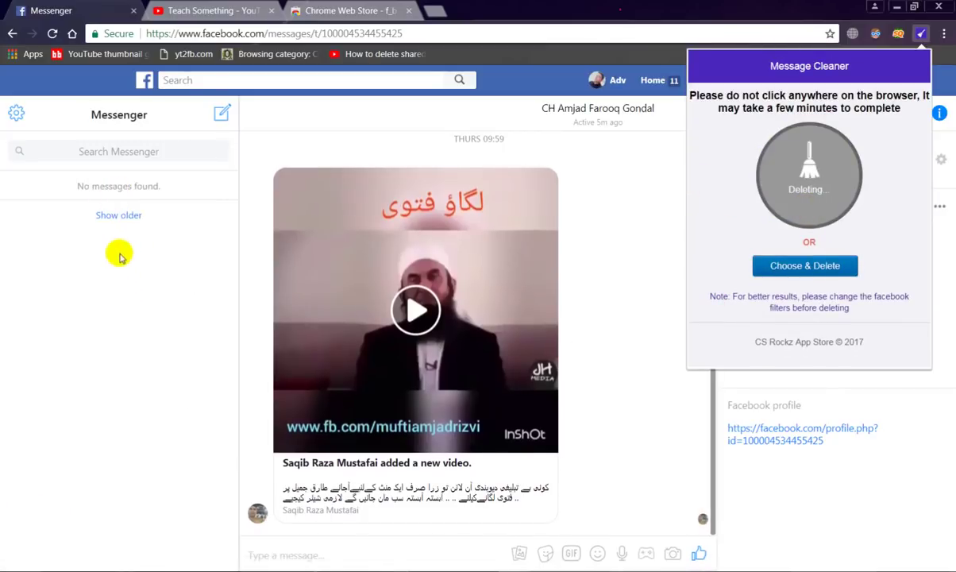
left_click(606, 264)
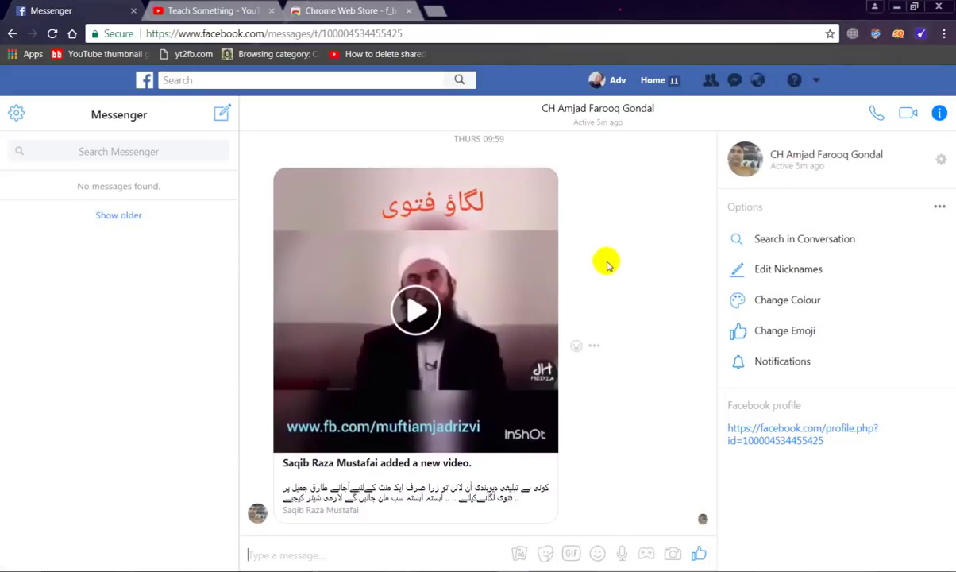